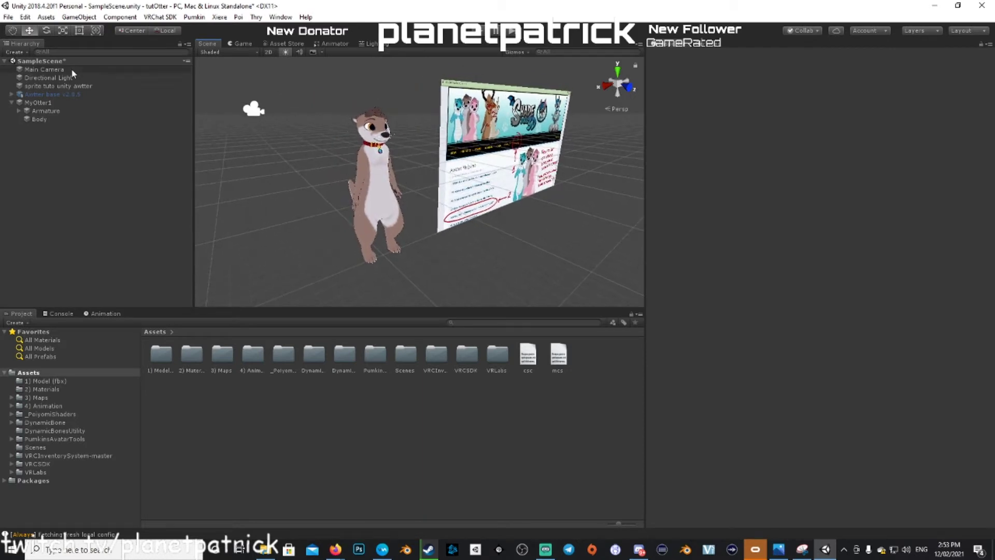
- Inspect the Android platform options in the Build Settings, and close them without switching platform
{"action": "left_click", "coordinate": [8, 16]}
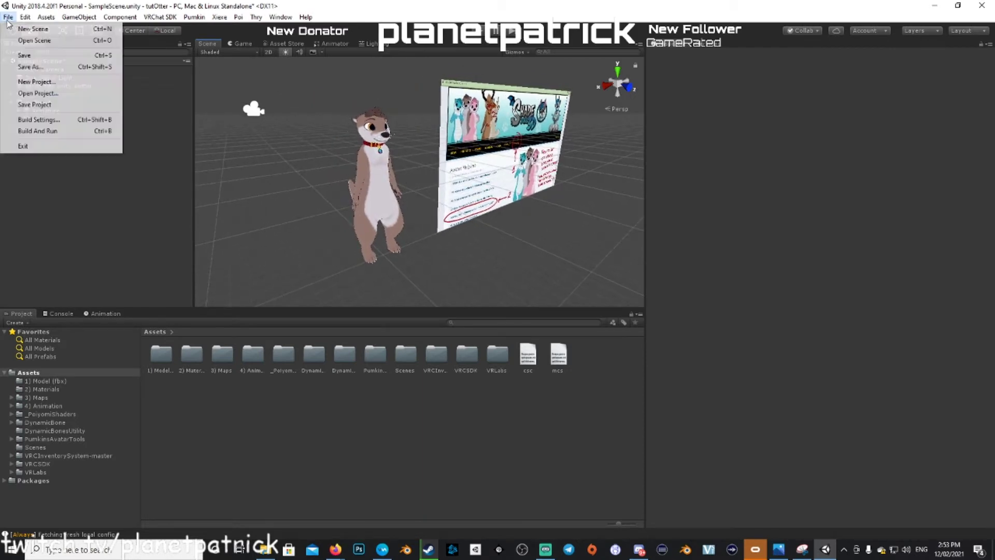
{"action": "left_click", "coordinate": [39, 120]}
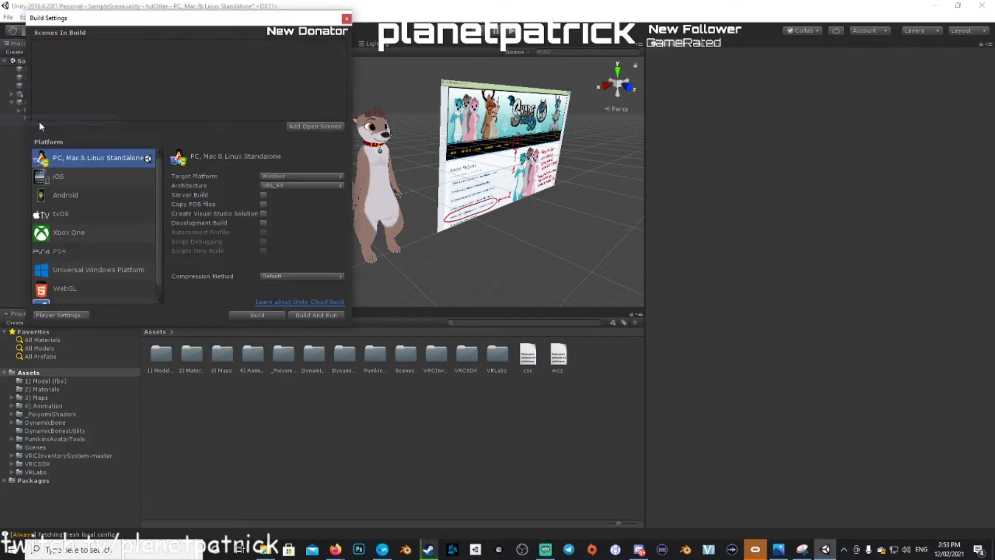
{"action": "left_click", "coordinate": [56, 194]}
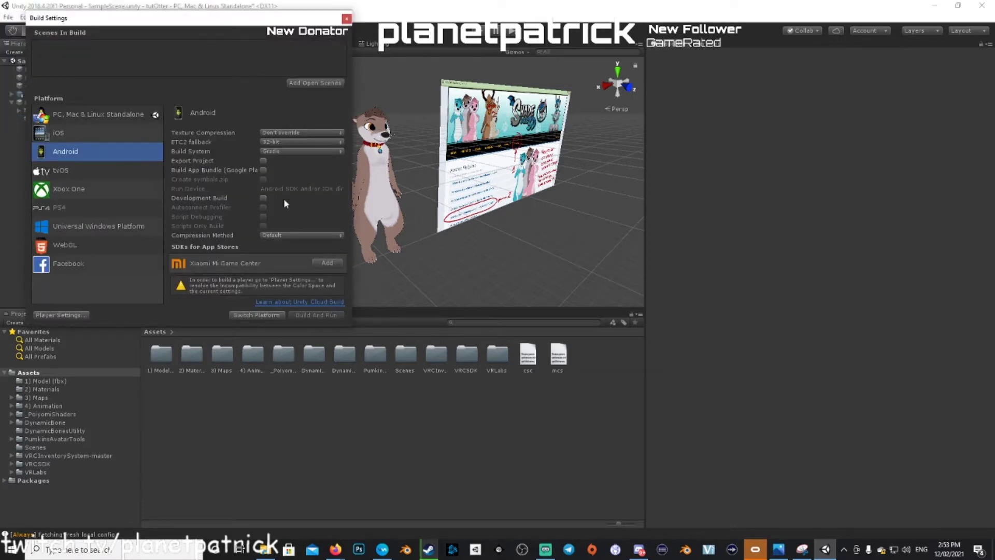
{"action": "left_click", "coordinate": [57, 168]}
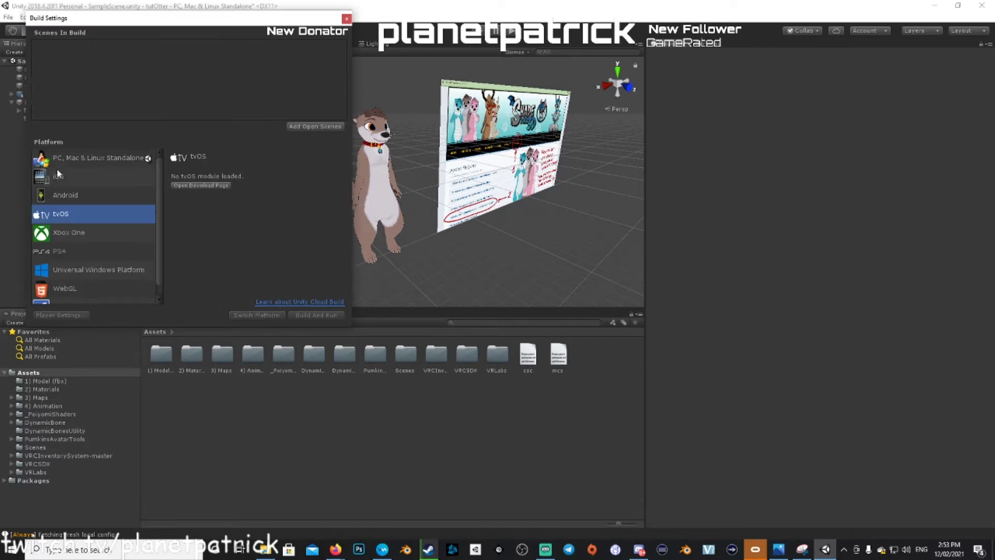
{"action": "left_click", "coordinate": [66, 199]}
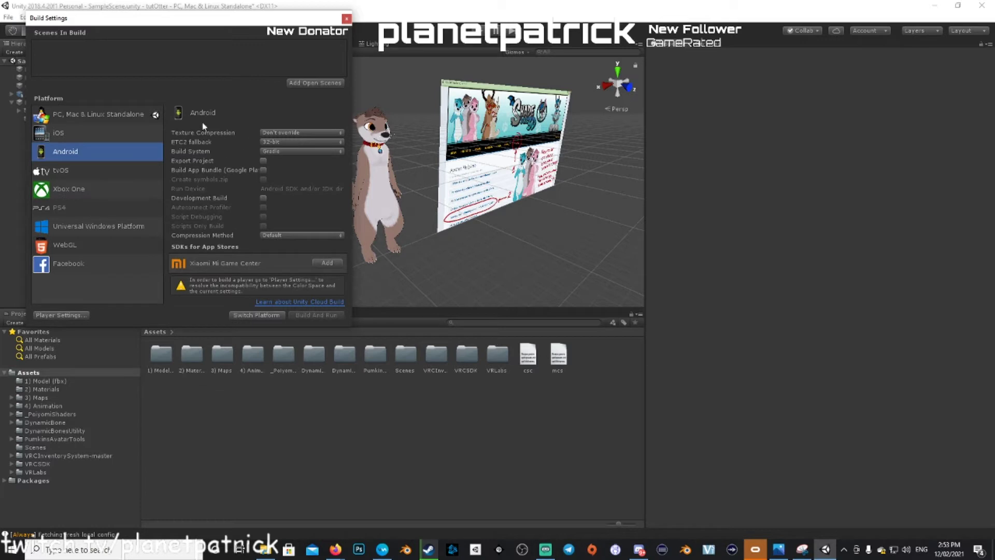
{"action": "left_click", "coordinate": [345, 19]}
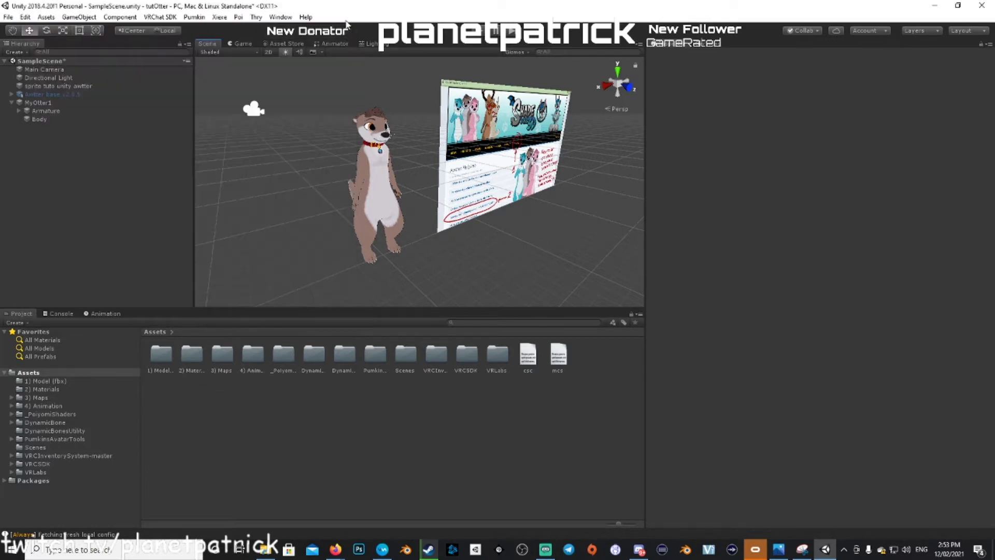
- Open the VRChat SDK control panel and sign in with the account details already filled in
{"action": "left_click", "coordinate": [157, 17]}
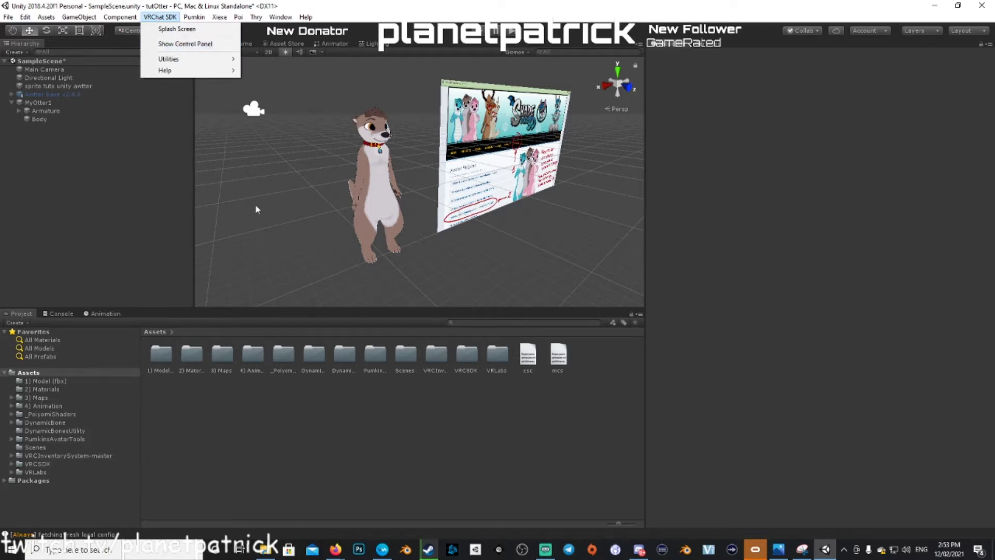
{"action": "left_click", "coordinate": [174, 45]}
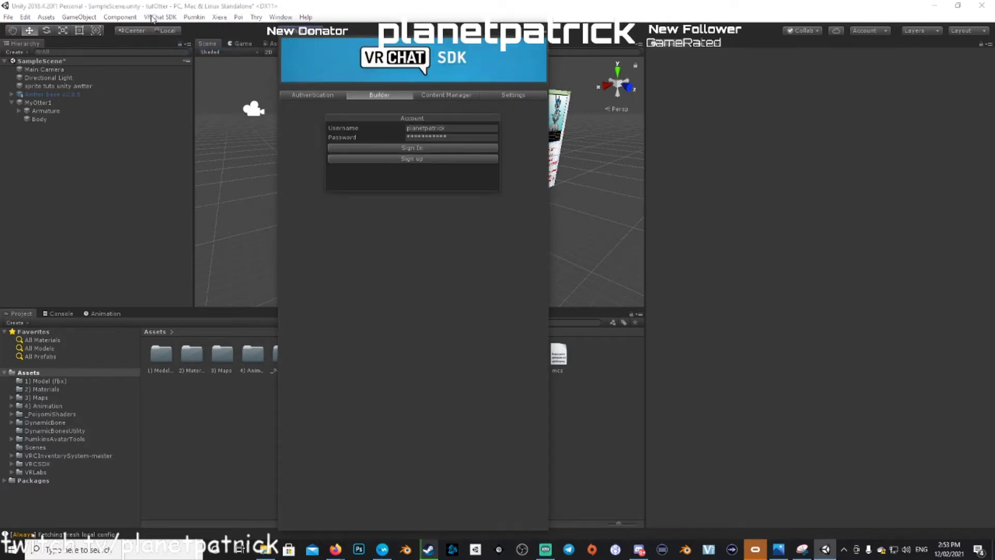
{"action": "left_click", "coordinate": [406, 148]}
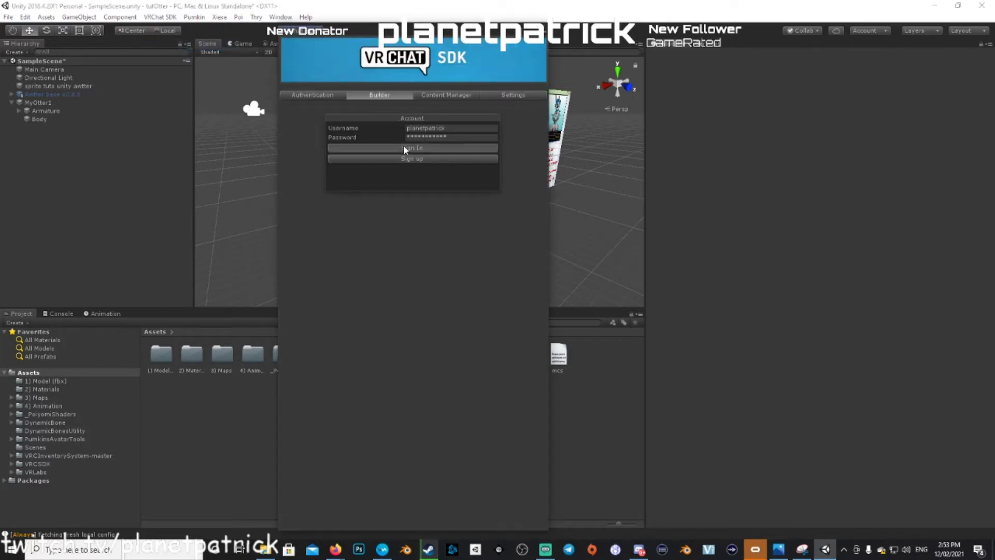
- Switch the avatar project's build target to Android from the VRChat SDK builder and confirm the switch
{"action": "left_click", "coordinate": [377, 95]}
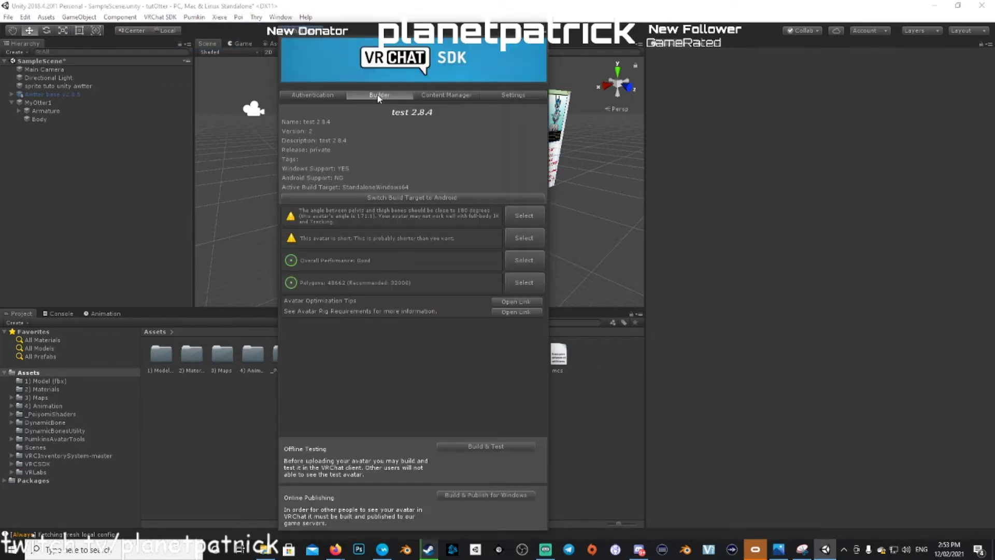
{"action": "left_click", "coordinate": [415, 198]}
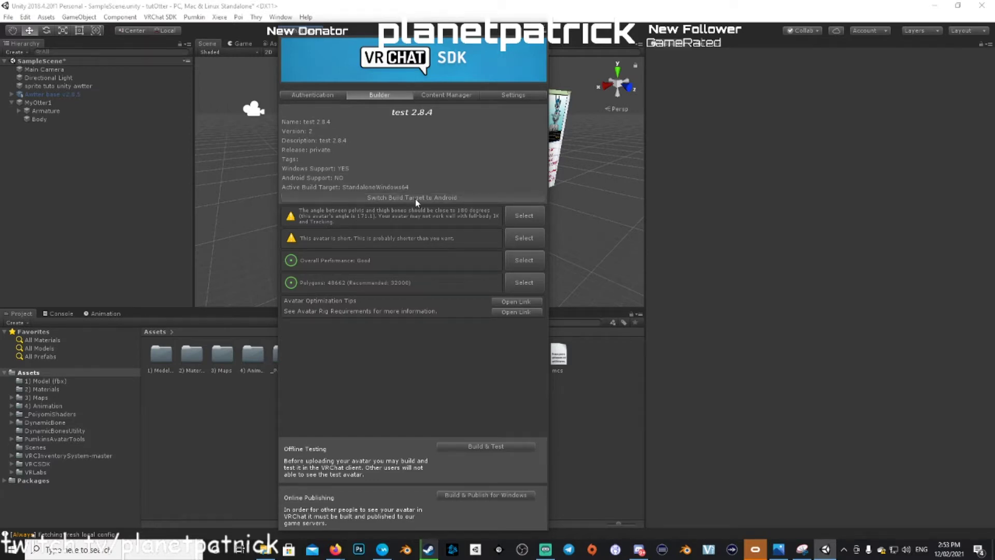
{"action": "left_click", "coordinate": [528, 296]}
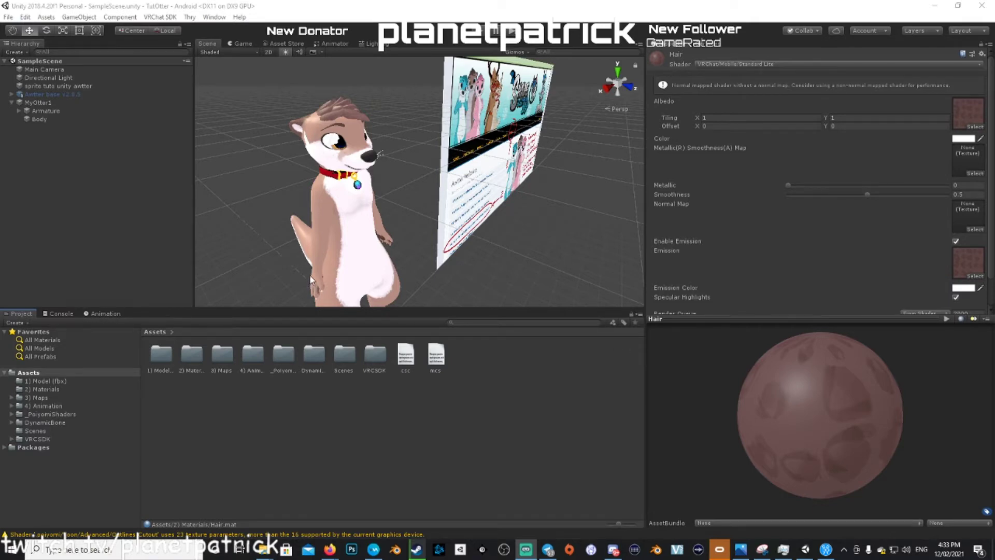
- Set the Blush material in the 2) Materials folder to the VRChat/Mobile/Standard Lite shader and check the Hair material
{"action": "double_click", "coordinate": [191, 354]}
{"action": "left_click", "coordinate": [161, 357]}
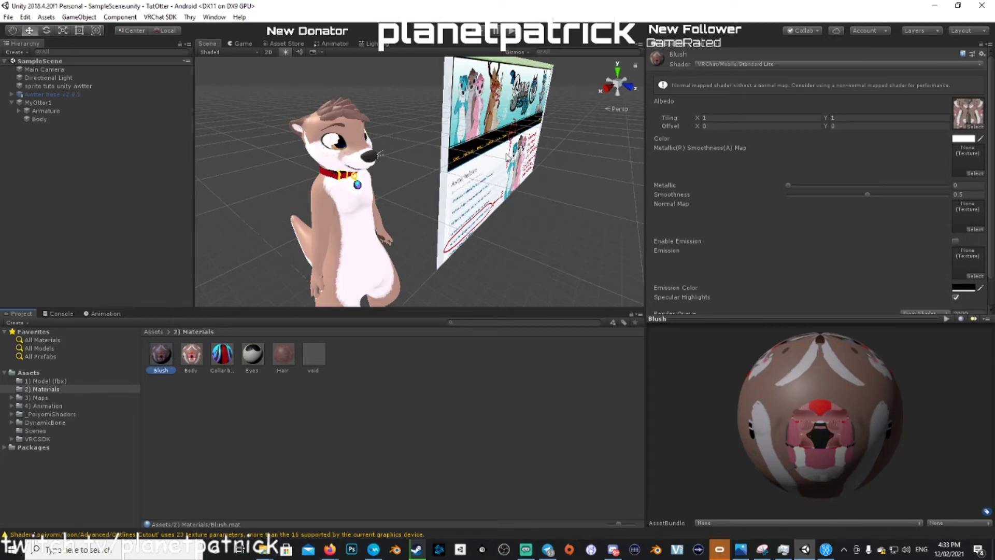
{"action": "left_click", "coordinate": [732, 64]}
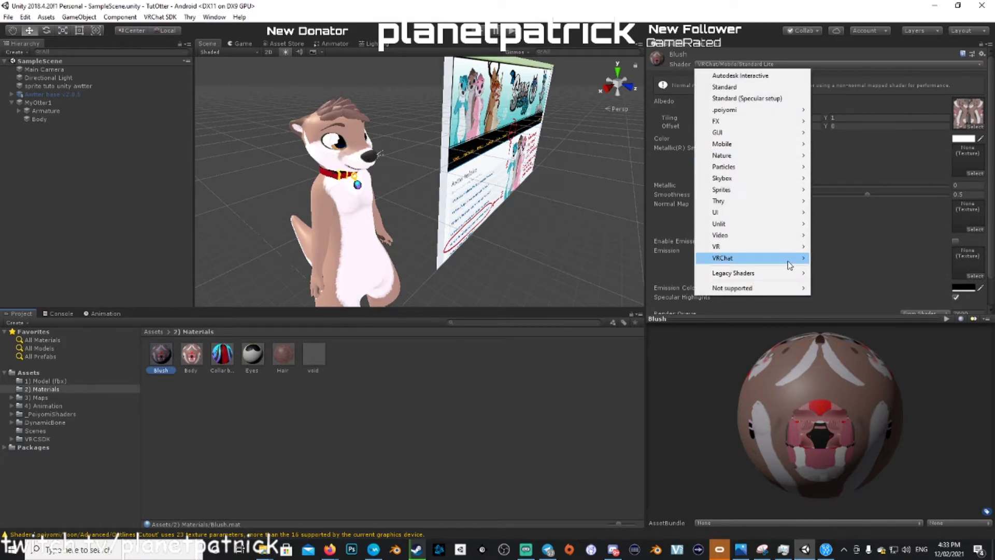
{"action": "mouse_move", "coordinate": [788, 259]}
{"action": "mouse_move", "coordinate": [836, 262]}
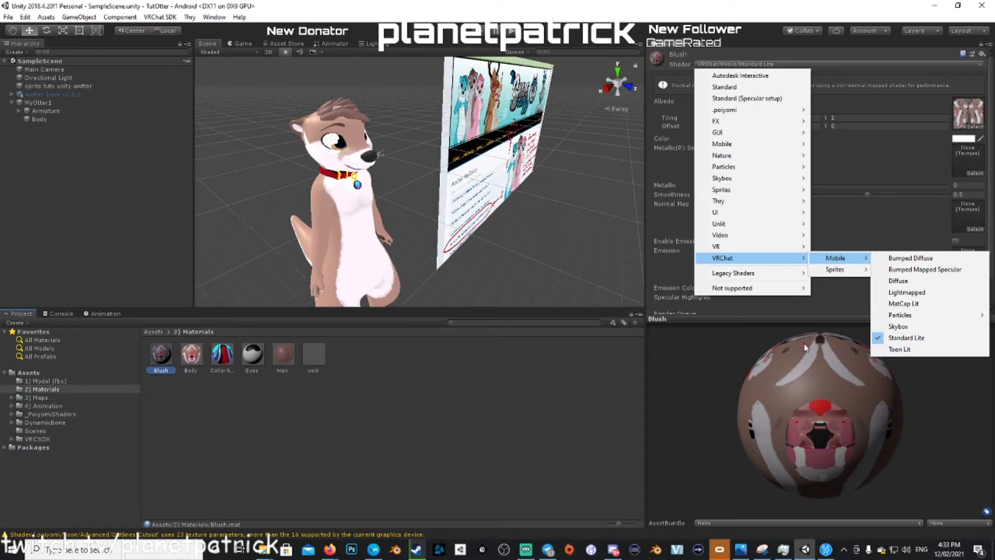
{"action": "left_click", "coordinate": [901, 337]}
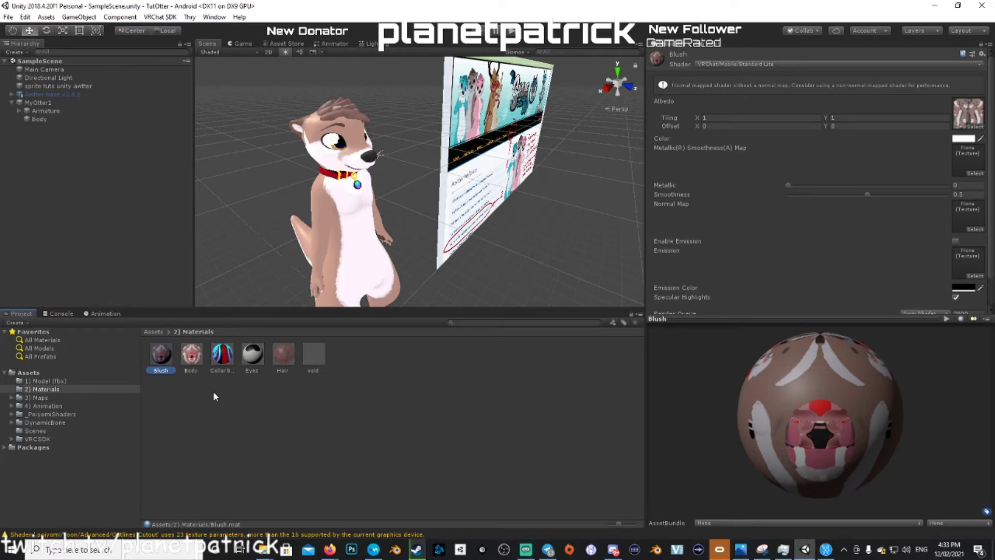
{"action": "left_click", "coordinate": [279, 363]}
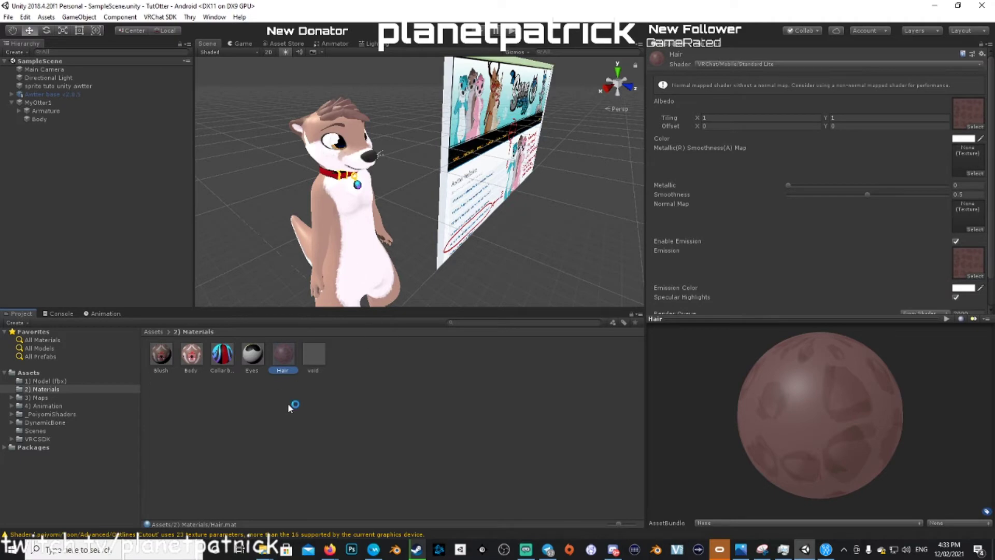
{"action": "left_click", "coordinate": [161, 355]}
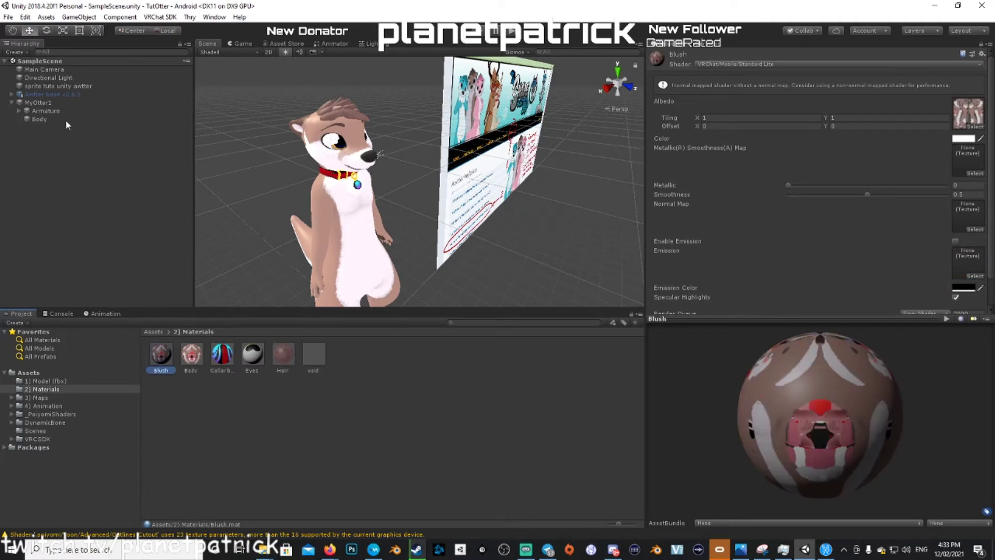
- Remove every Dynamic Bone component from the MyOtter1 avatar object, including those for hair, tail, collar and whiskers
{"action": "left_click", "coordinate": [37, 103]}
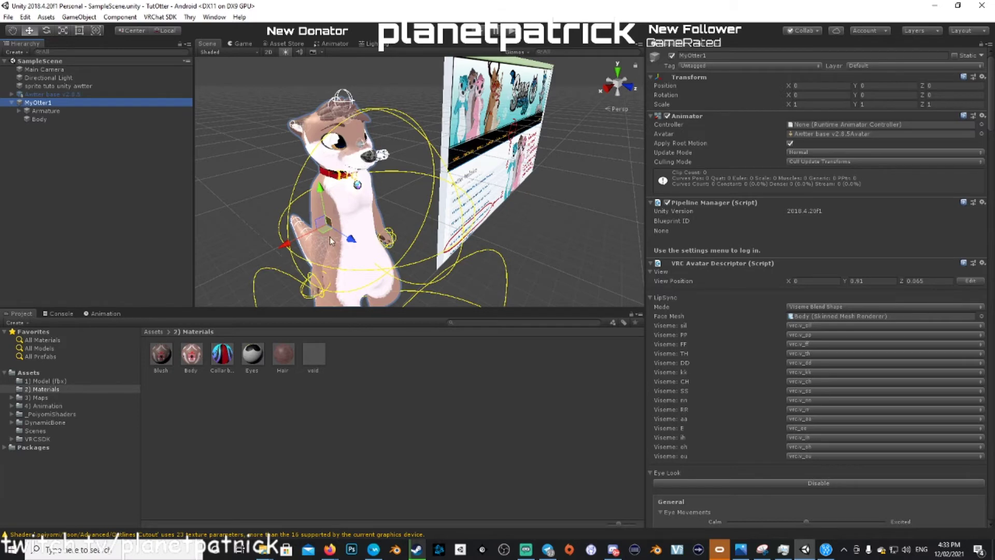
{"action": "left_click_drag", "start_coordinate": [311, 250], "coordinate": [351, 253], "text": "alt"}
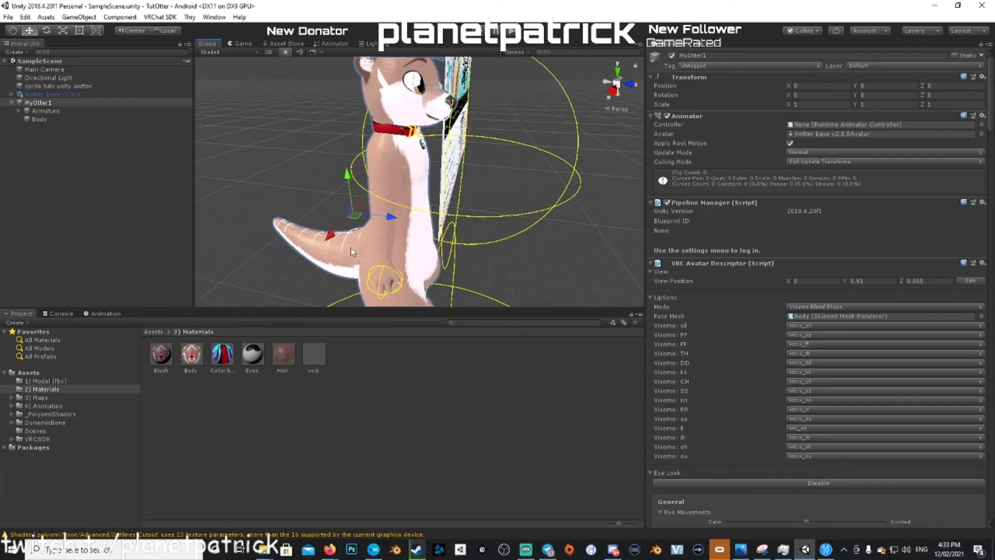
{"action": "left_click_drag", "start_coordinate": [391, 182], "coordinate": [320, 125], "text": "alt"}
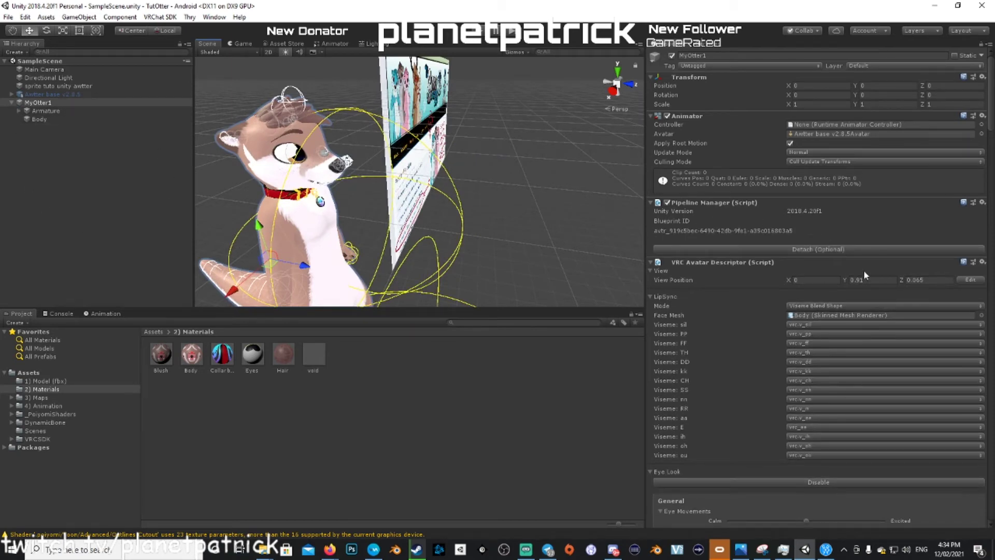
{"action": "scroll", "coordinate": [857, 273], "scroll_direction": "down", "scroll_amount": 15}
{"action": "scroll", "coordinate": [846, 301], "scroll_direction": "down", "scroll_amount": 15}
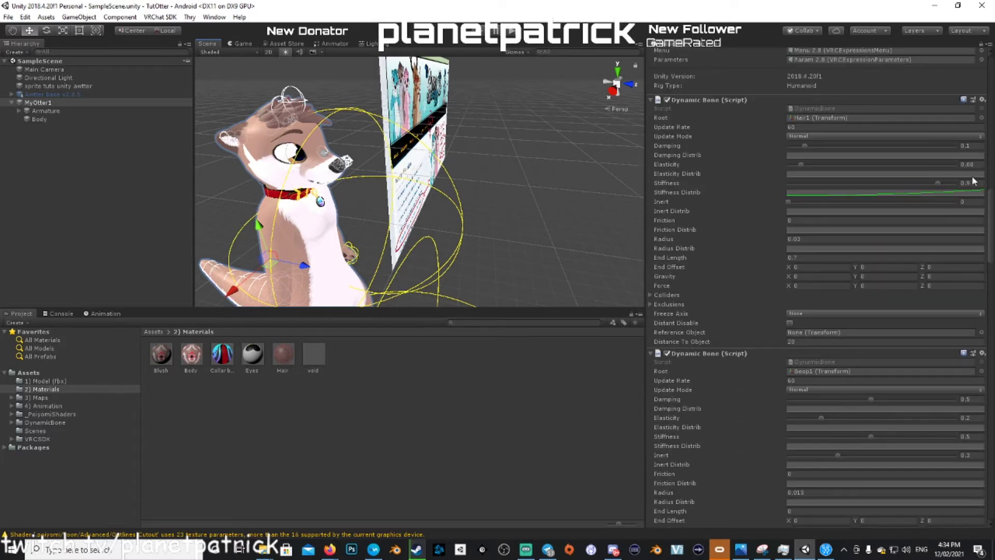
{"action": "left_click", "coordinate": [981, 99]}
{"action": "left_click", "coordinate": [922, 125]}
{"action": "left_click", "coordinate": [981, 100]}
{"action": "left_click", "coordinate": [923, 126]}
{"action": "left_click", "coordinate": [981, 100]}
{"action": "left_click", "coordinate": [923, 126]}
{"action": "left_click", "coordinate": [982, 99]}
{"action": "left_click", "coordinate": [923, 125]}
{"action": "left_click", "coordinate": [982, 99]}
{"action": "left_click", "coordinate": [947, 128]}
{"action": "left_click", "coordinate": [982, 99]}
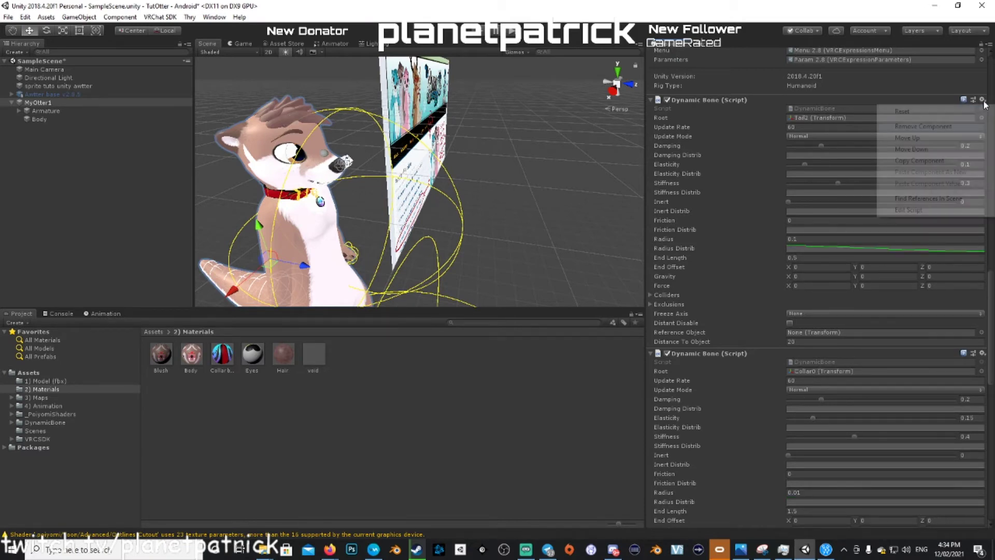
{"action": "left_click", "coordinate": [923, 126]}
{"action": "left_click", "coordinate": [981, 99]}
{"action": "left_click", "coordinate": [948, 126]}
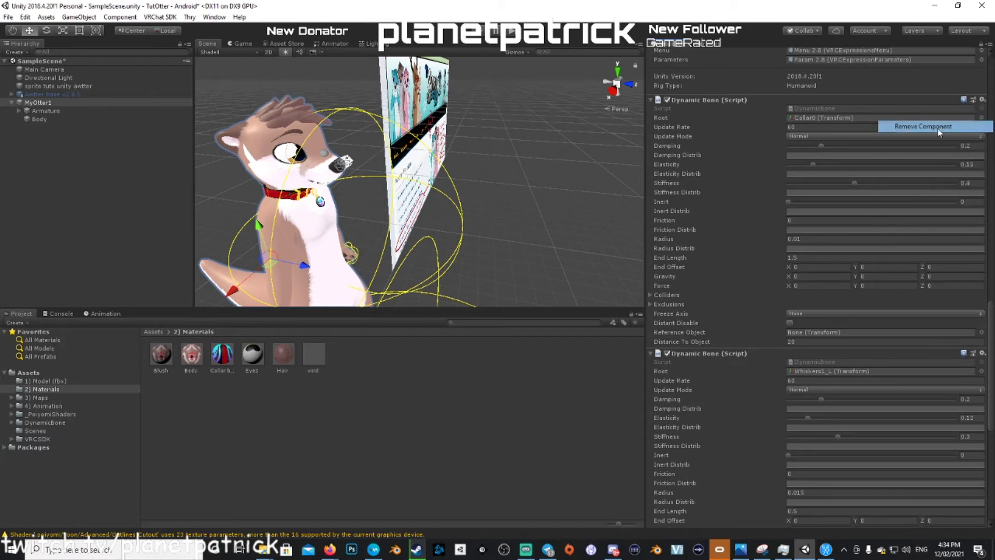
{"action": "left_click", "coordinate": [981, 100]}
{"action": "left_click", "coordinate": [948, 125]}
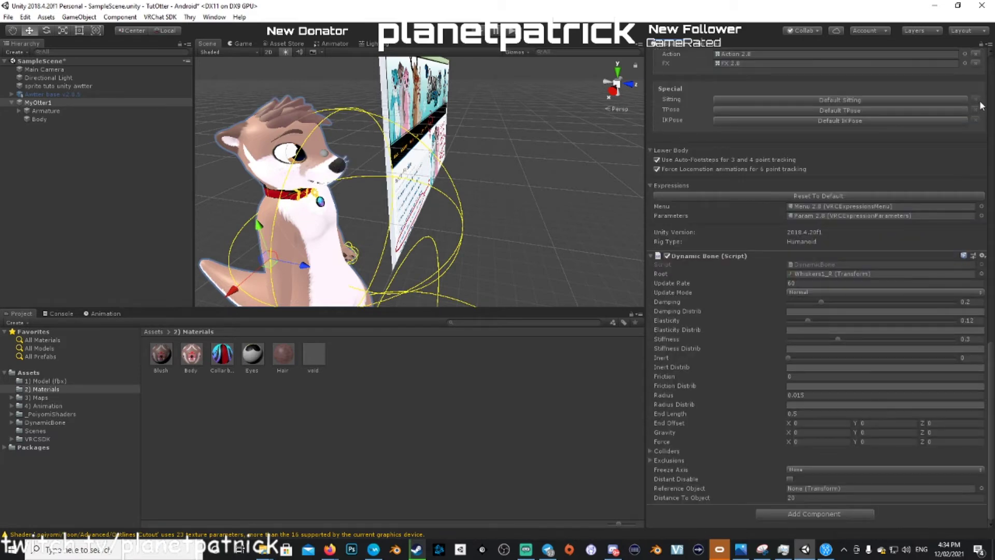
{"action": "left_click", "coordinate": [982, 256]}
{"action": "left_click", "coordinate": [933, 282]}
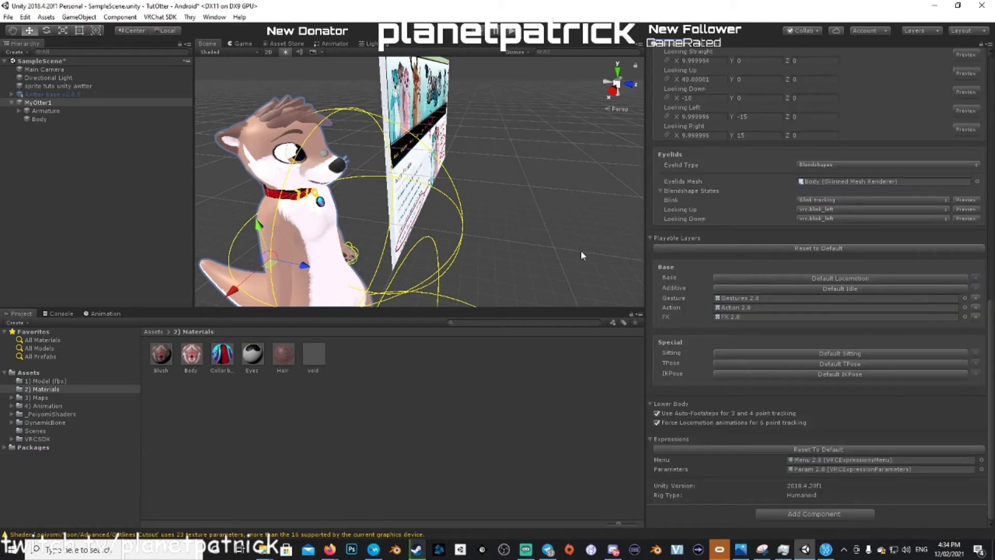
- Remove the Dynamic Bone Collider component from the avatar's Body mesh
{"action": "left_click_drag", "start_coordinate": [473, 238], "coordinate": [303, 176], "text": "alt"}
{"action": "left_click_drag", "start_coordinate": [399, 158], "coordinate": [446, 164], "text": "alt"}
{"action": "left_click", "coordinate": [46, 119]}
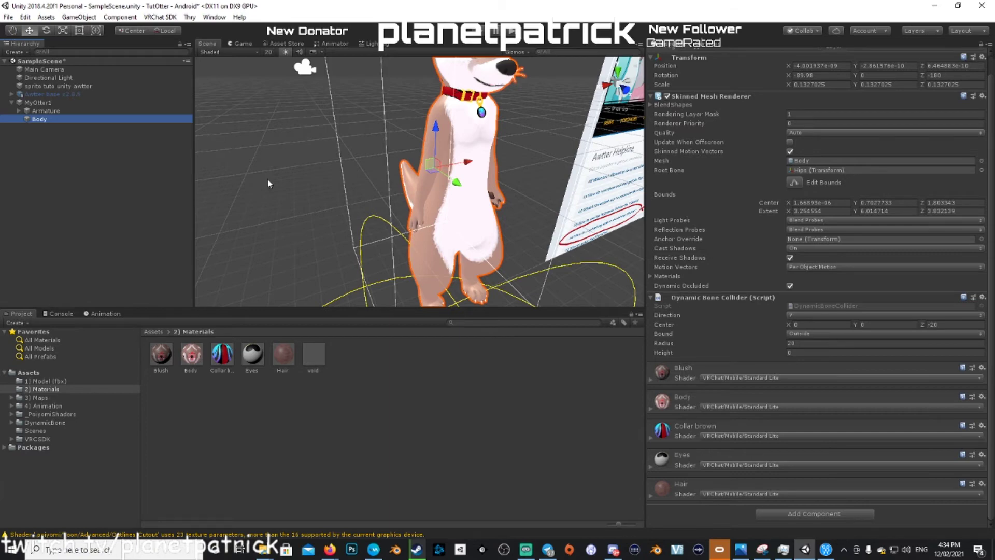
{"action": "left_click", "coordinate": [981, 297]}
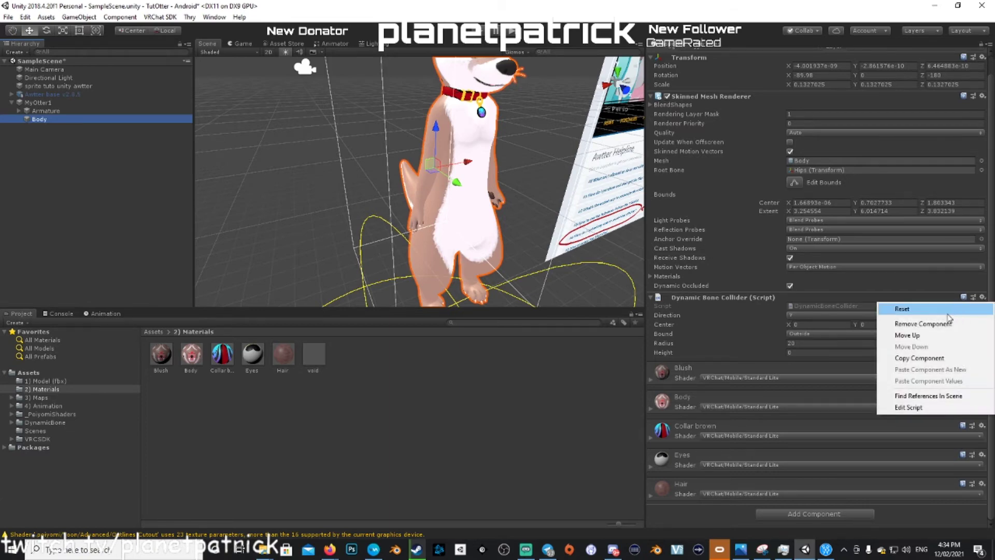
{"action": "left_click", "coordinate": [932, 324]}
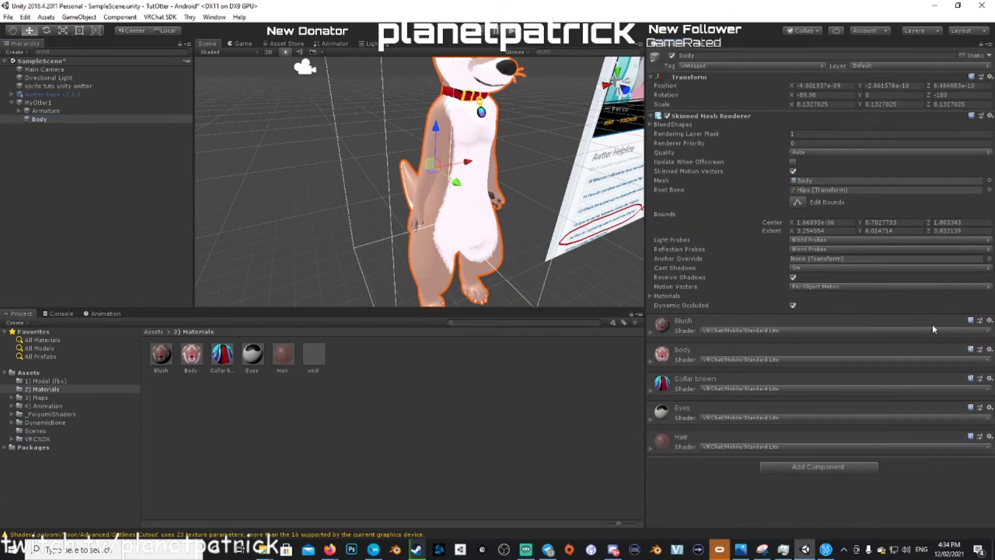
- Expand MyOtter1's armature through Hips and Spine to the Chest bone and remove its Dynamic Bone Collider component
{"action": "left_click", "coordinate": [36, 103]}
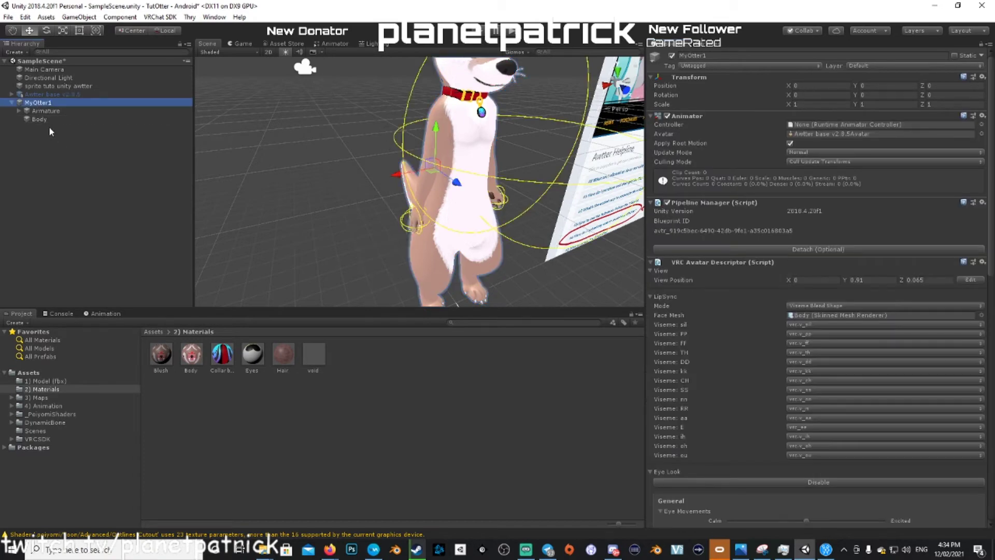
{"action": "left_click", "coordinate": [19, 110]}
{"action": "left_click", "coordinate": [34, 111]}
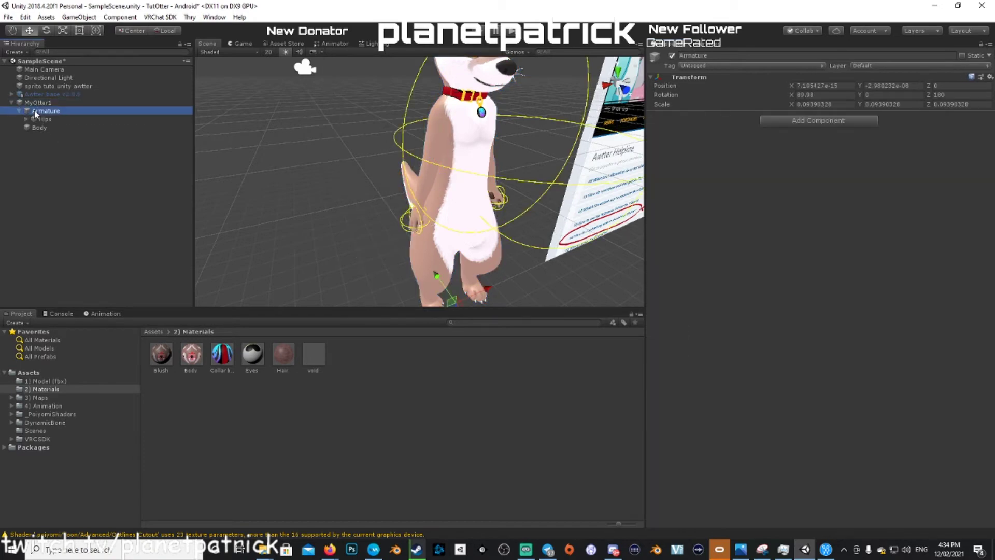
{"action": "left_click", "coordinate": [40, 119]}
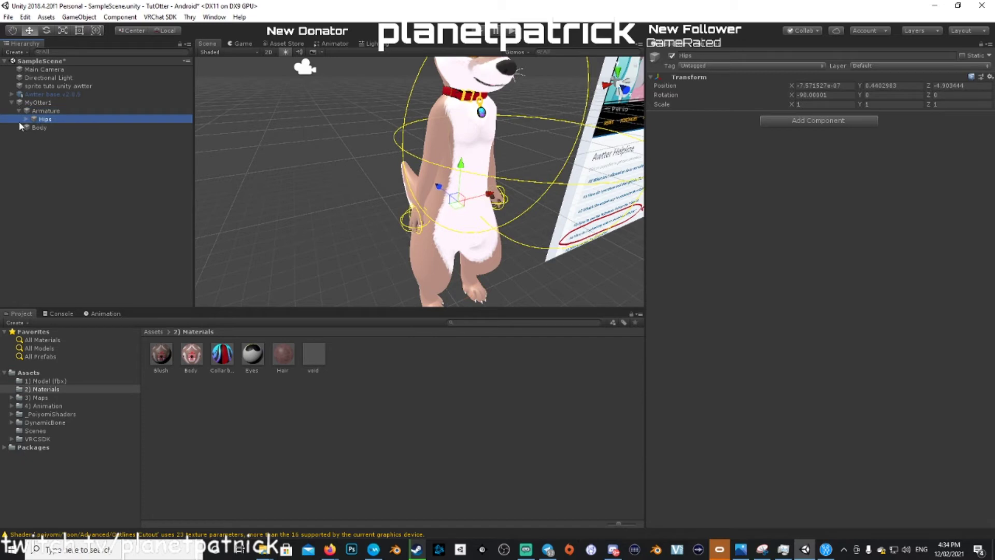
{"action": "key", "text": "Right"}
{"action": "left_click", "coordinate": [33, 127]}
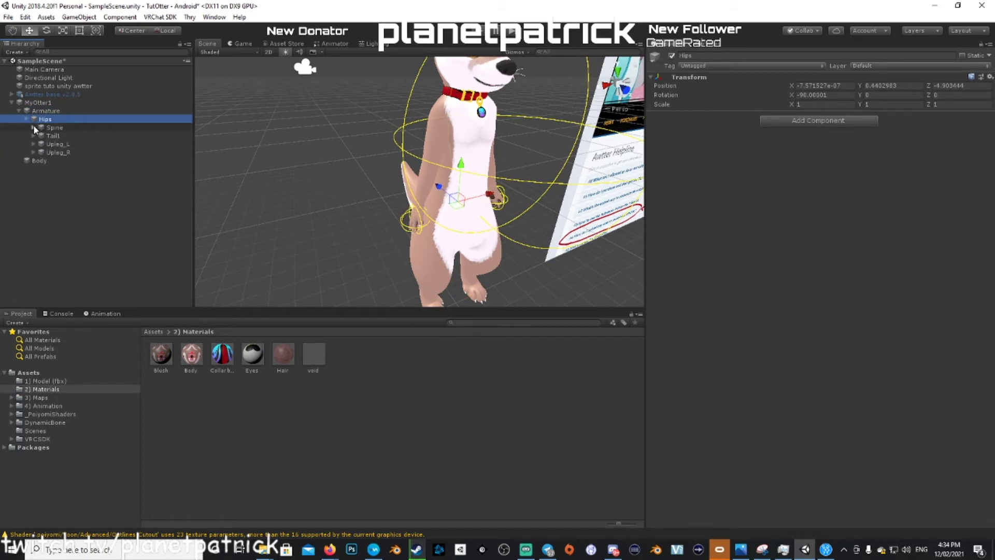
{"action": "left_click", "coordinate": [41, 136]}
{"action": "left_click", "coordinate": [61, 136]}
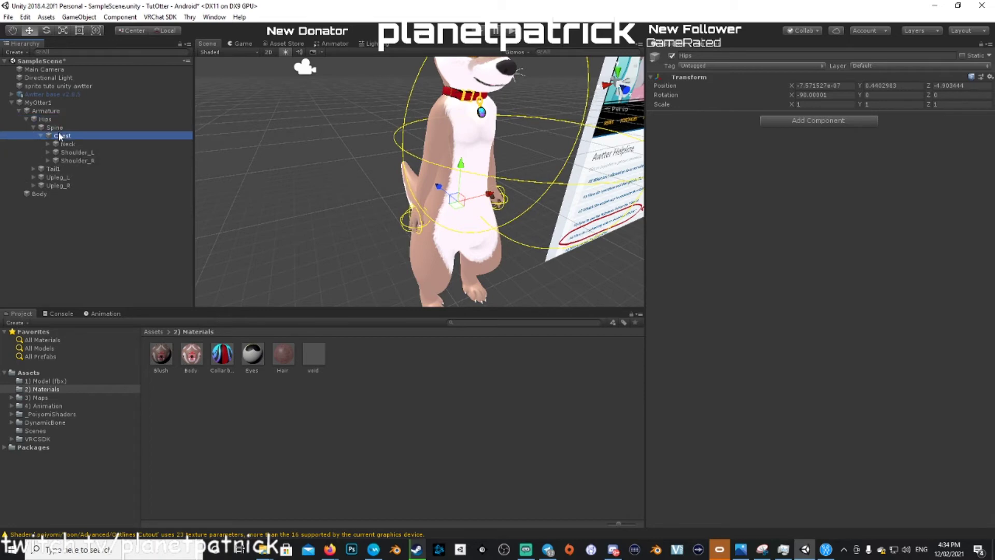
{"action": "left_click", "coordinate": [989, 116]}
{"action": "left_click", "coordinate": [907, 141]}
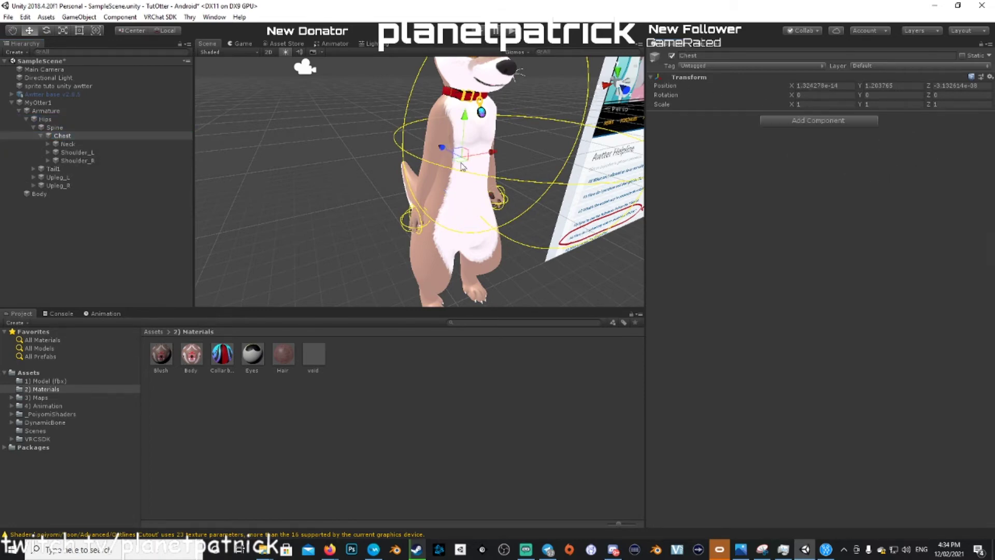
- Remove the Dynamic Bone Collider component from the Hand_L bone under Shoulder_L
{"action": "left_click", "coordinate": [61, 146]}
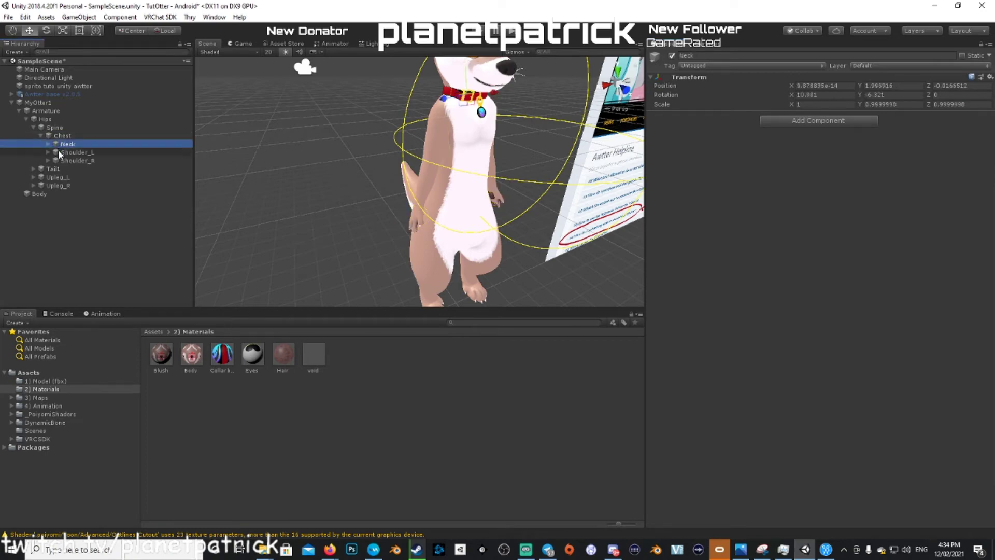
{"action": "left_click", "coordinate": [47, 152]}
{"action": "left_click", "coordinate": [55, 160]}
{"action": "left_click", "coordinate": [62, 169]}
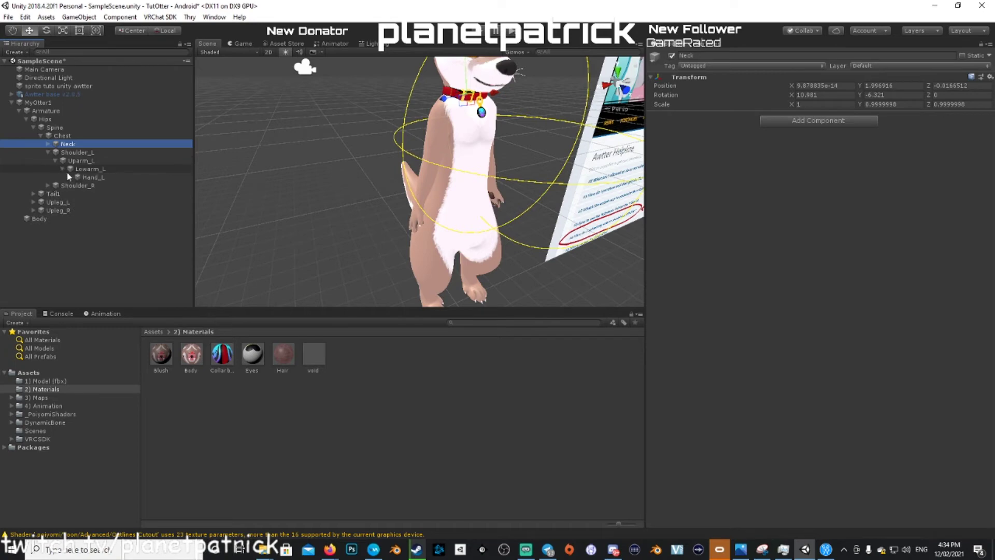
{"action": "left_click", "coordinate": [91, 177]}
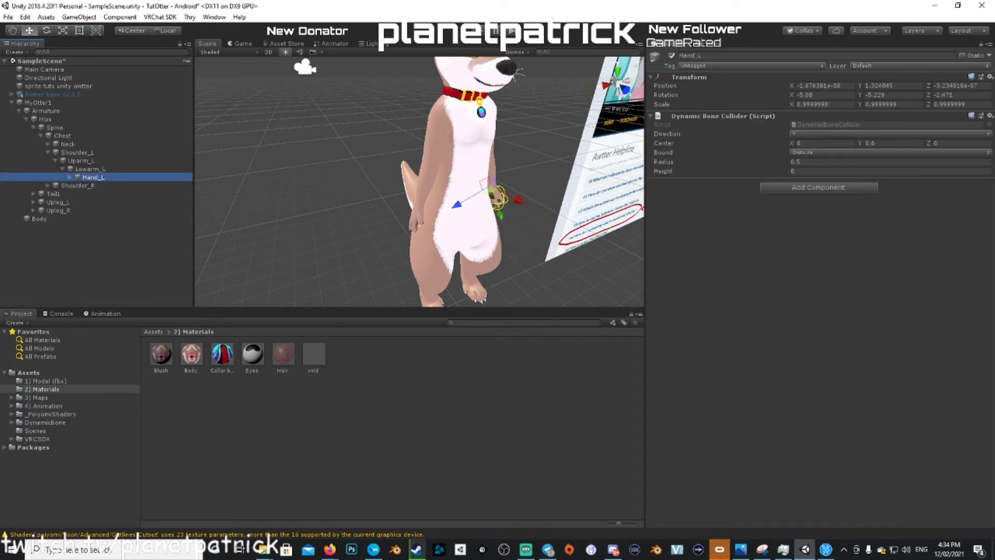
{"action": "left_click", "coordinate": [989, 116]}
{"action": "left_click", "coordinate": [883, 140]}
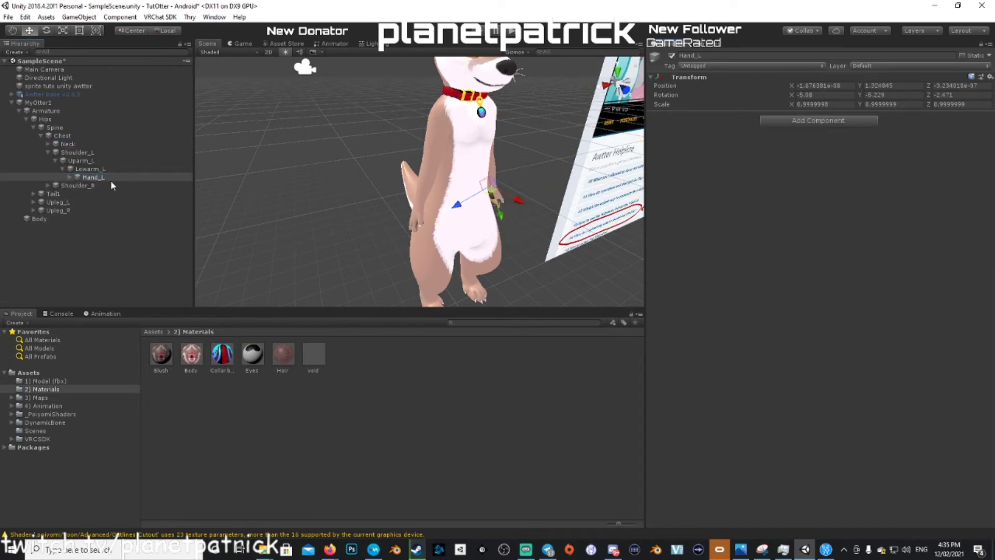
- Remove the Dynamic Bone Collider component from the Hand_R bone under Shoulder_R
{"action": "left_click", "coordinate": [47, 152]}
{"action": "left_click", "coordinate": [48, 160]}
{"action": "left_click", "coordinate": [55, 169]}
{"action": "left_click", "coordinate": [62, 177]}
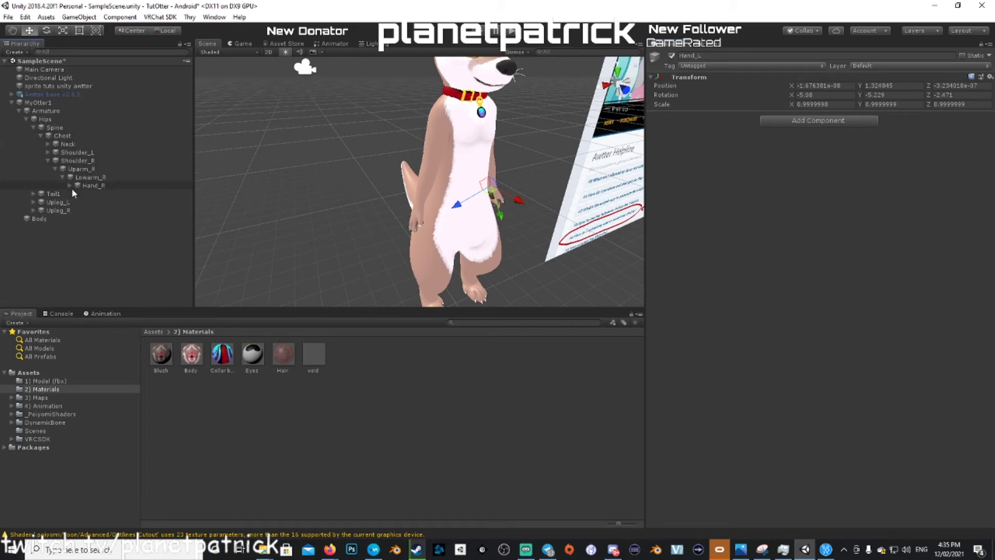
{"action": "left_click", "coordinate": [72, 185]}
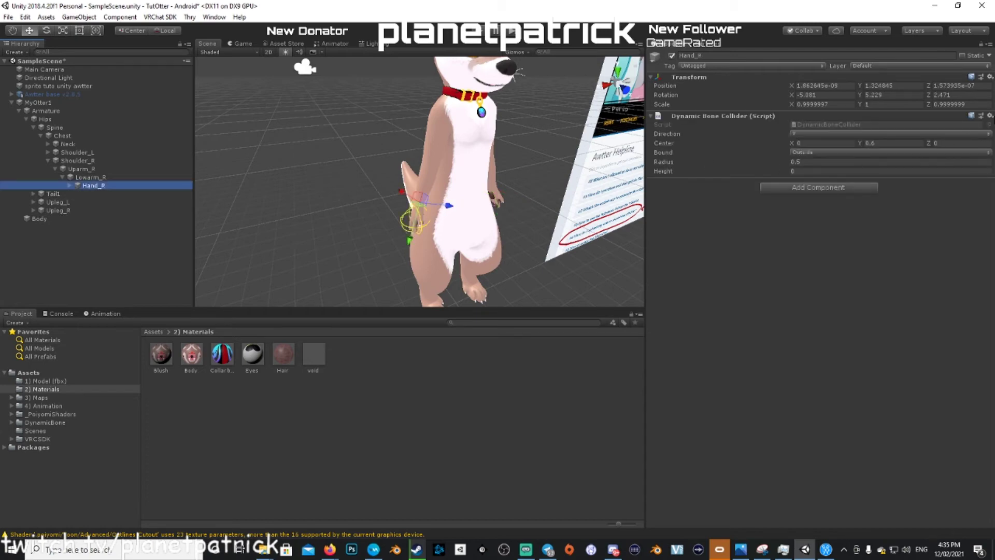
{"action": "left_click", "coordinate": [990, 117]}
{"action": "left_click", "coordinate": [918, 138]}
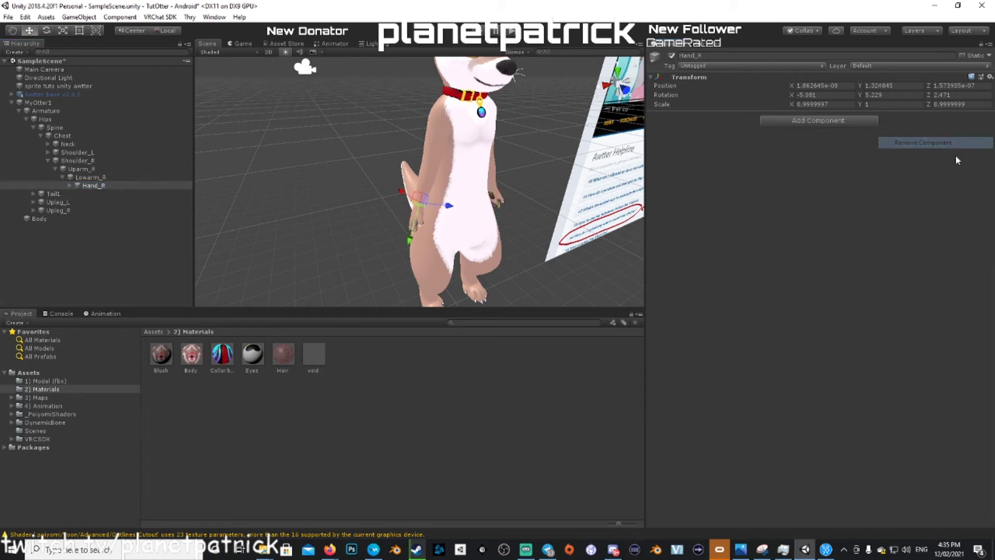
- Remove the Dynamic Bone Collider component from the Head bone under Neck and collapse the MyOtter1 hierarchy
{"action": "left_click", "coordinate": [37, 110]}
{"action": "middle_click_drag", "start_coordinate": [477, 221], "coordinate": [496, 147]}
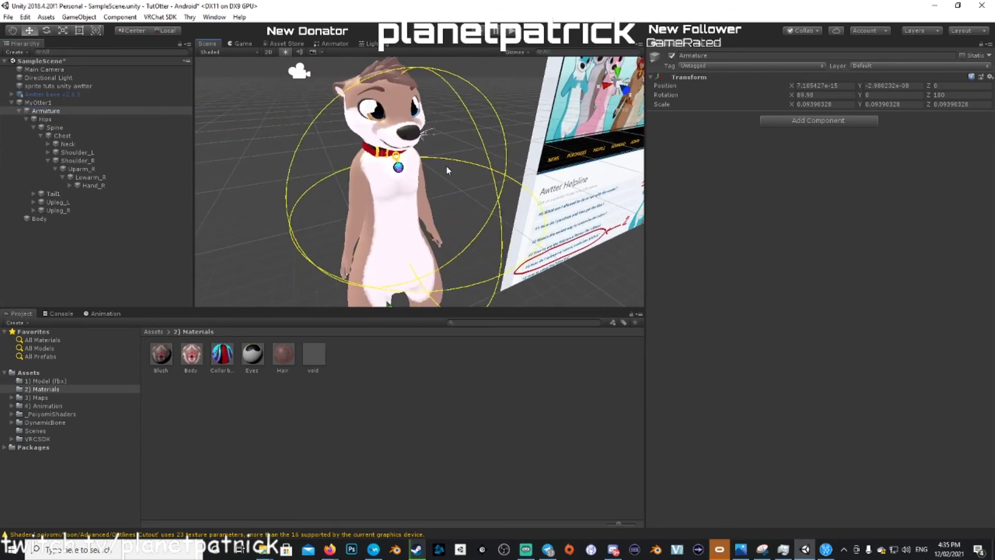
{"action": "left_click", "coordinate": [56, 218]}
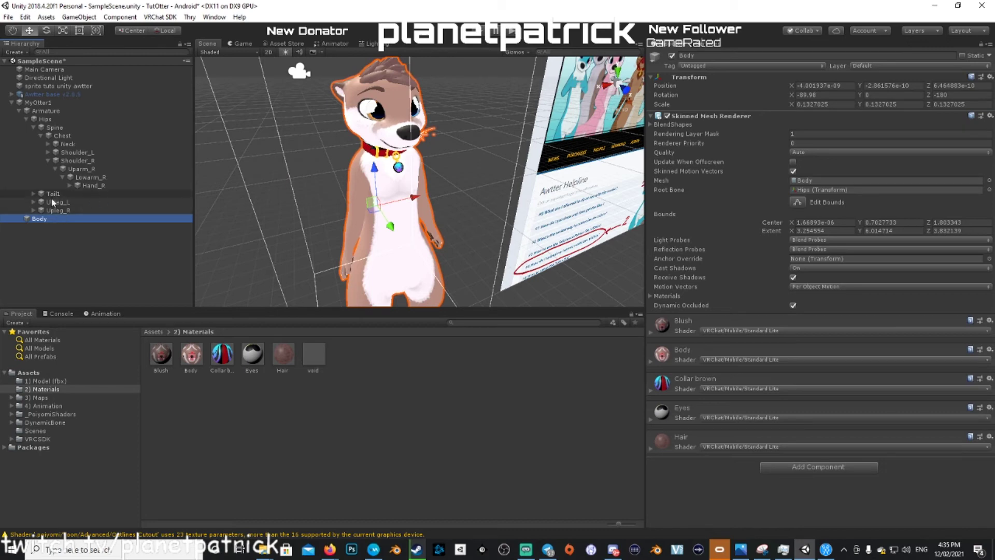
{"action": "left_click", "coordinate": [61, 136]}
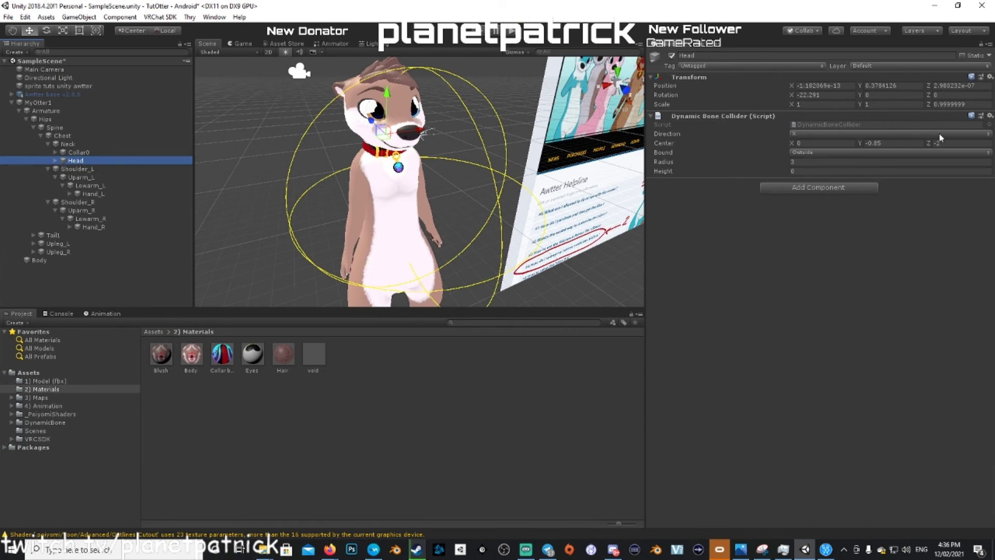
{"action": "left_click", "coordinate": [990, 115]}
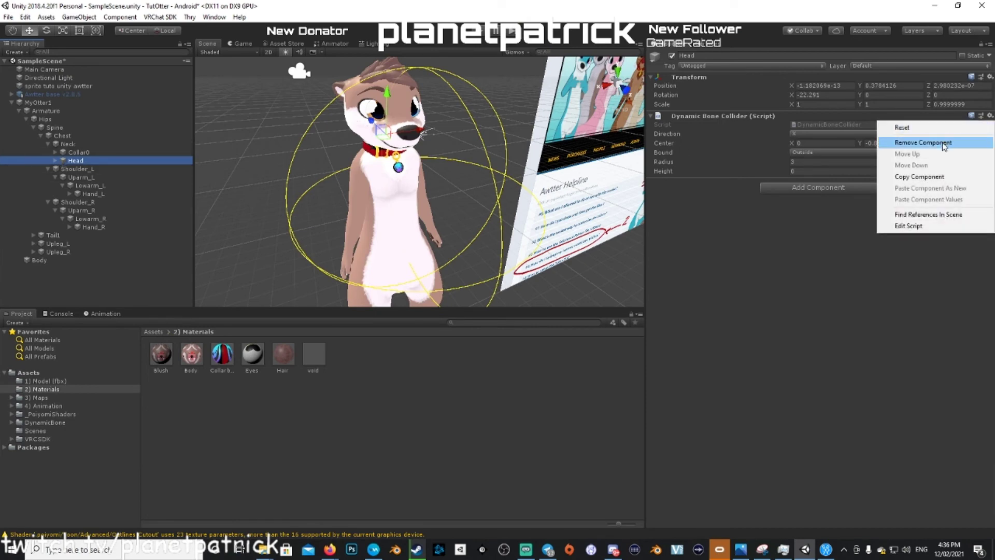
{"action": "left_click", "coordinate": [943, 144]}
{"action": "left_click", "coordinate": [11, 102]}
{"action": "left_click", "coordinate": [39, 102]}
{"action": "left_click_drag", "start_coordinate": [372, 192], "coordinate": [404, 181], "text": "alt"}
{"action": "left_click_drag", "start_coordinate": [193, 172], "coordinate": [219, 170]}
- Duplicate the MyOtter1 avatar in the scene and delete the copy
{"action": "right_click", "coordinate": [176, 163]}
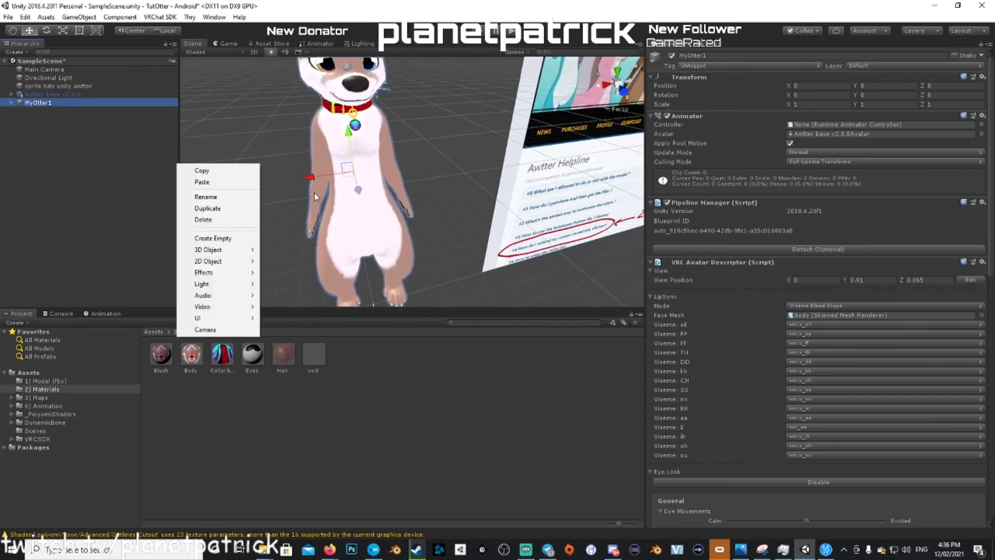
{"action": "left_click", "coordinate": [401, 222]}
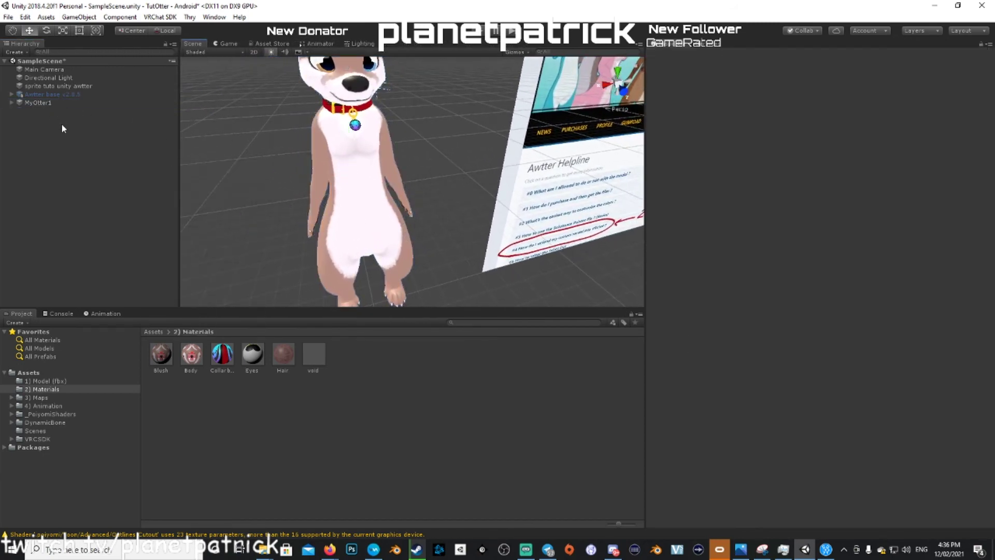
{"action": "left_click", "coordinate": [36, 103]}
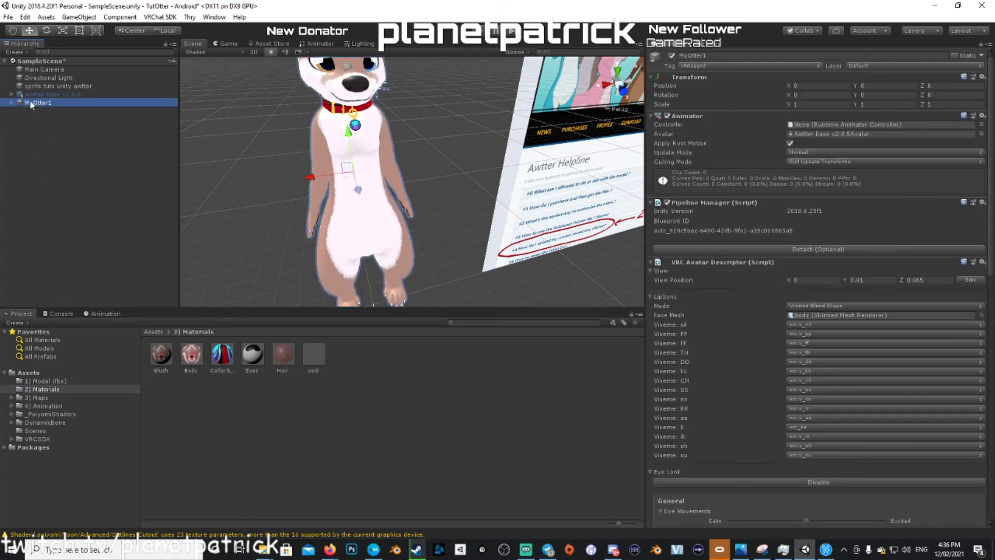
{"action": "left_click", "coordinate": [40, 128]}
{"action": "left_click", "coordinate": [38, 104]}
{"action": "key", "text": "ctrl+d"}
{"action": "left_click", "coordinate": [42, 132]}
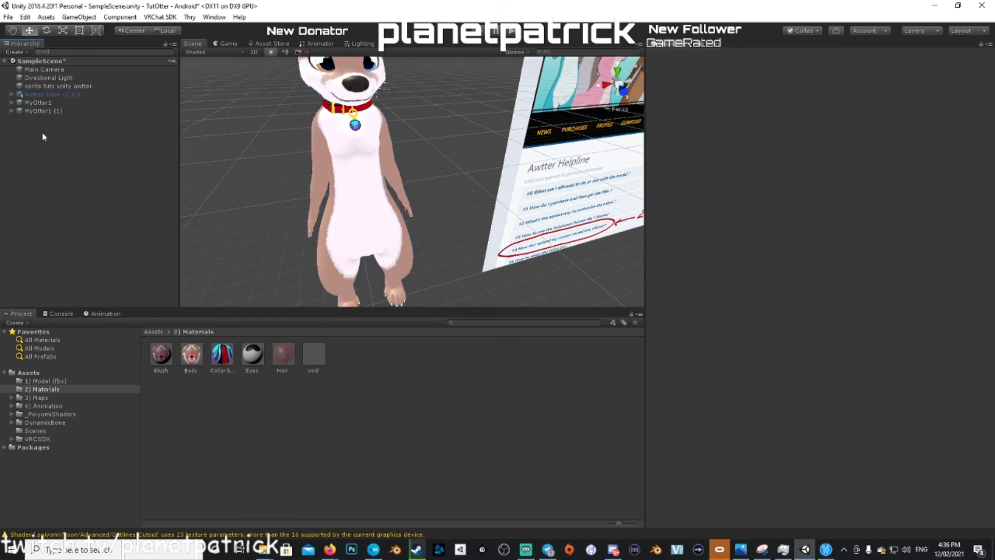
{"action": "left_click", "coordinate": [33, 102]}
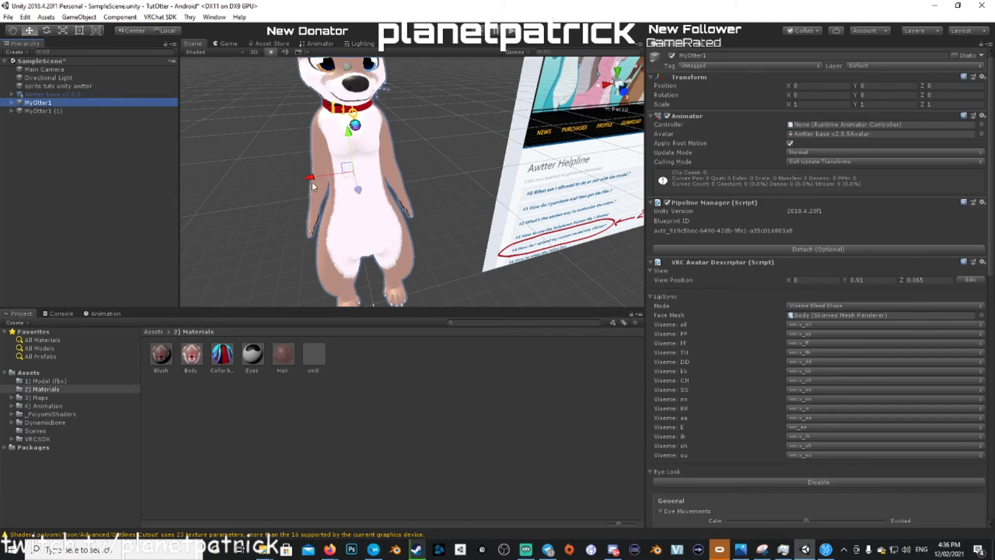
{"action": "left_click", "coordinate": [40, 110]}
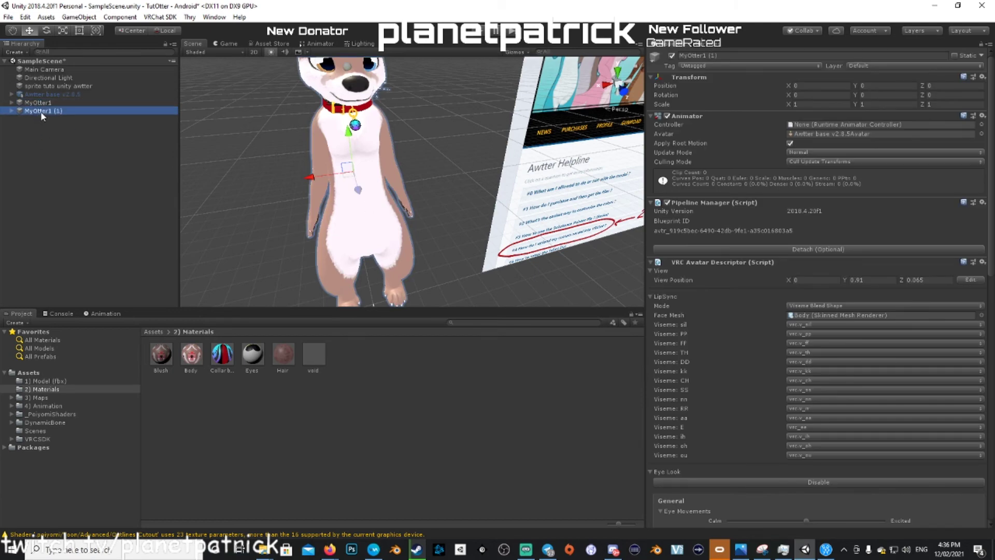
{"action": "key", "text": "Delete"}
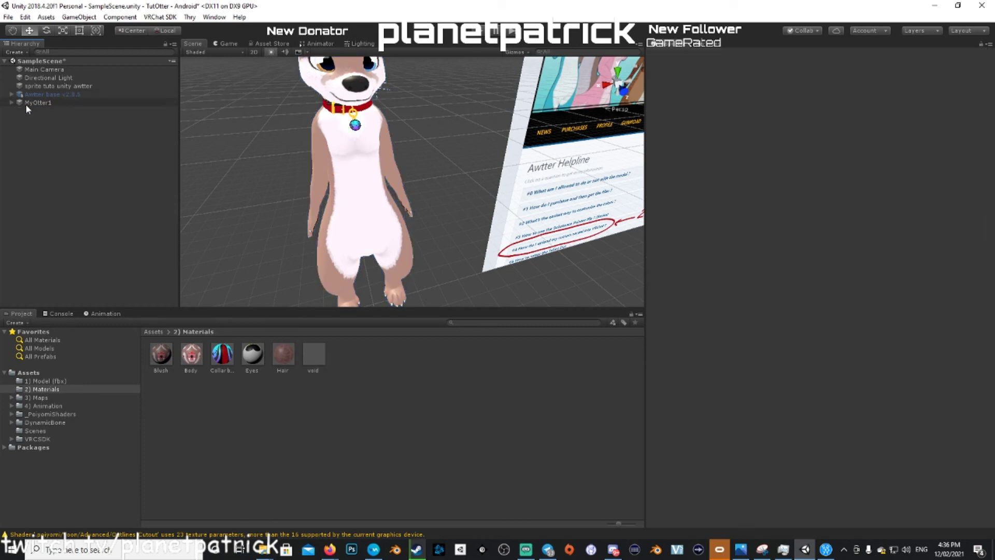
- Review MyOtter1's Android build checks and performance warnings in the VRChat SDK control panel, close it and inspect the avatar
{"action": "left_click", "coordinate": [33, 102]}
{"action": "scroll", "coordinate": [249, 114], "scroll_direction": "up", "scroll_amount": 3}
{"action": "right_click_drag", "start_coordinate": [248, 114], "coordinate": [202, 86]}
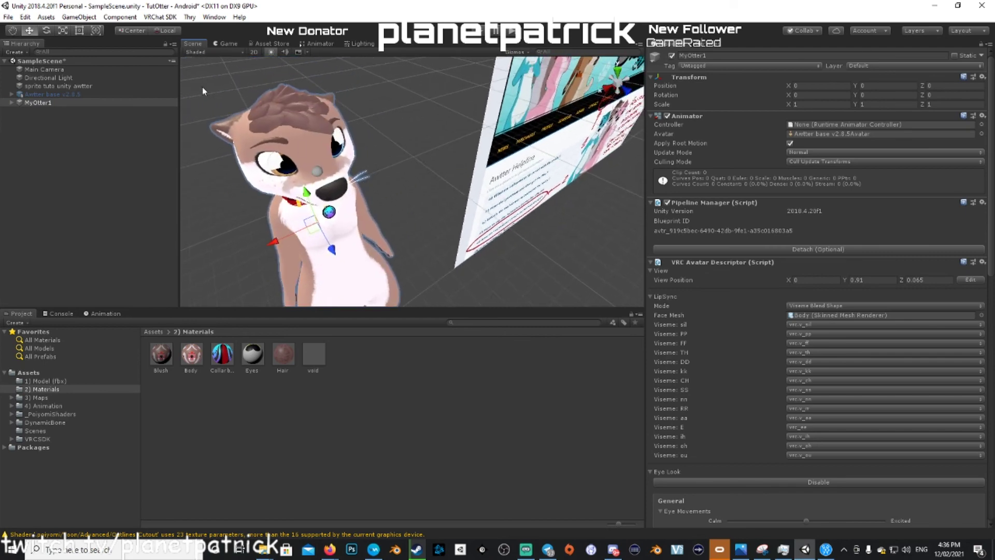
{"action": "left_click", "coordinate": [163, 17]}
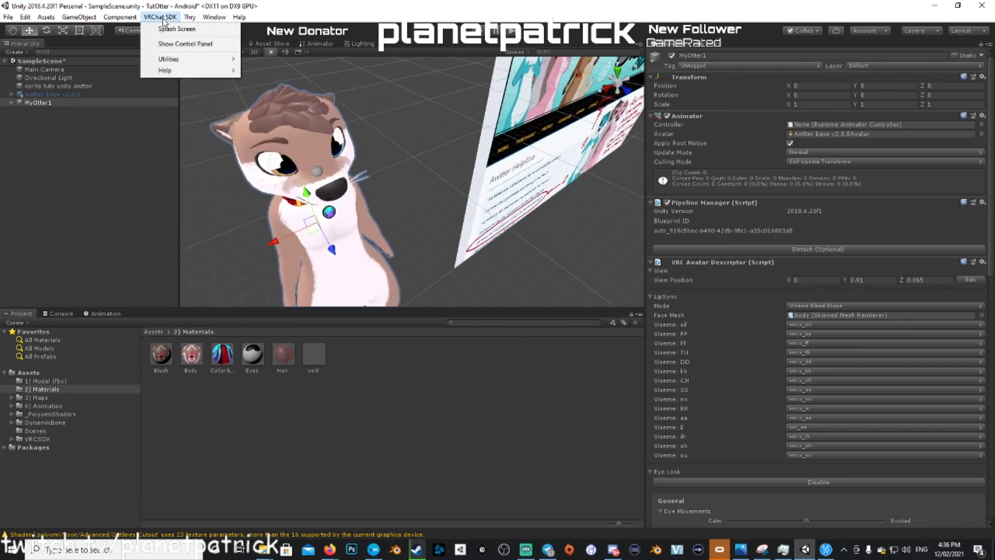
{"action": "left_click", "coordinate": [179, 46]}
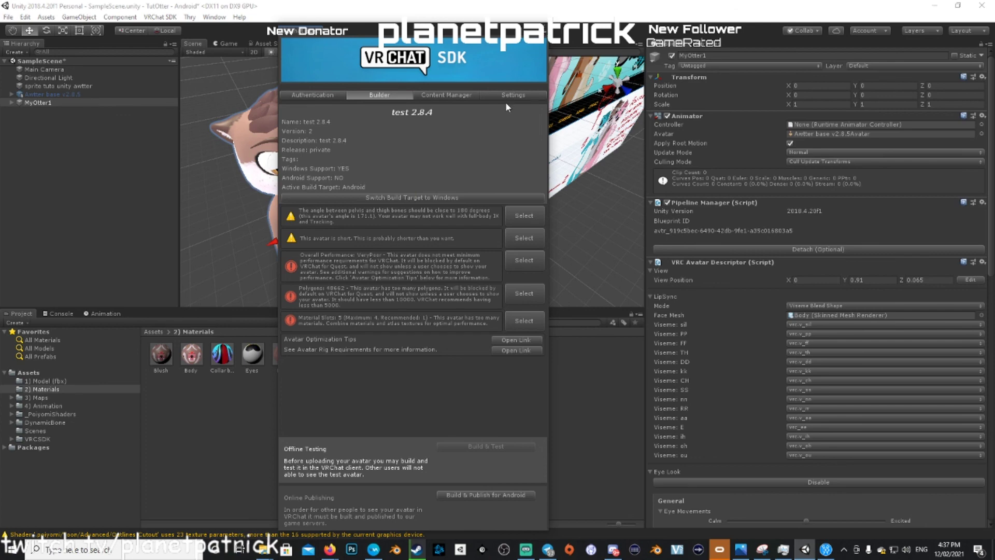
{"action": "left_click", "coordinate": [544, 31]}
{"action": "key", "text": "f"}
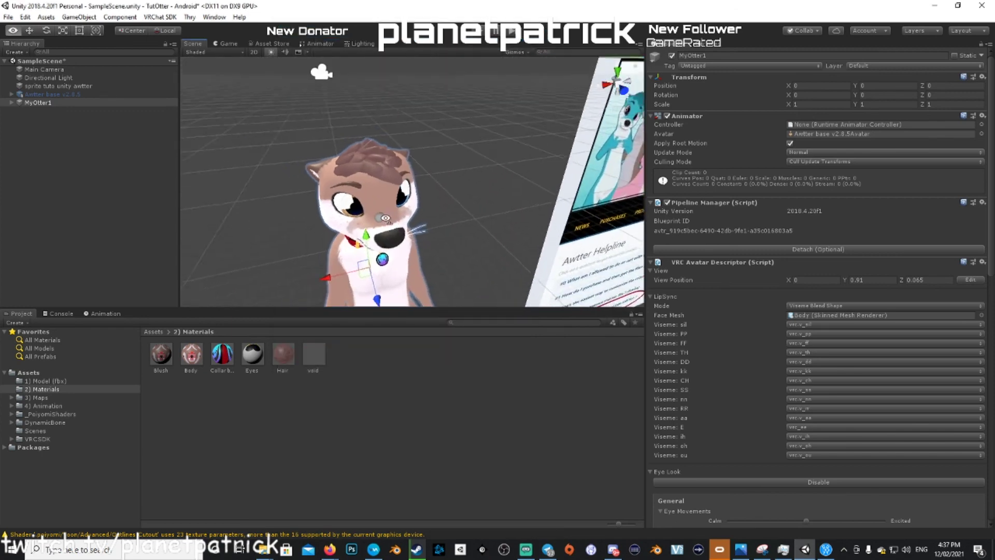
{"action": "mouse_move", "coordinate": [434, 250]}
{"action": "middle_mouse_down"}
{"action": "mouse_move", "coordinate": [411, 200]}
{"action": "mouse_move", "coordinate": [437, 232]}
{"action": "middle_mouse_up"}
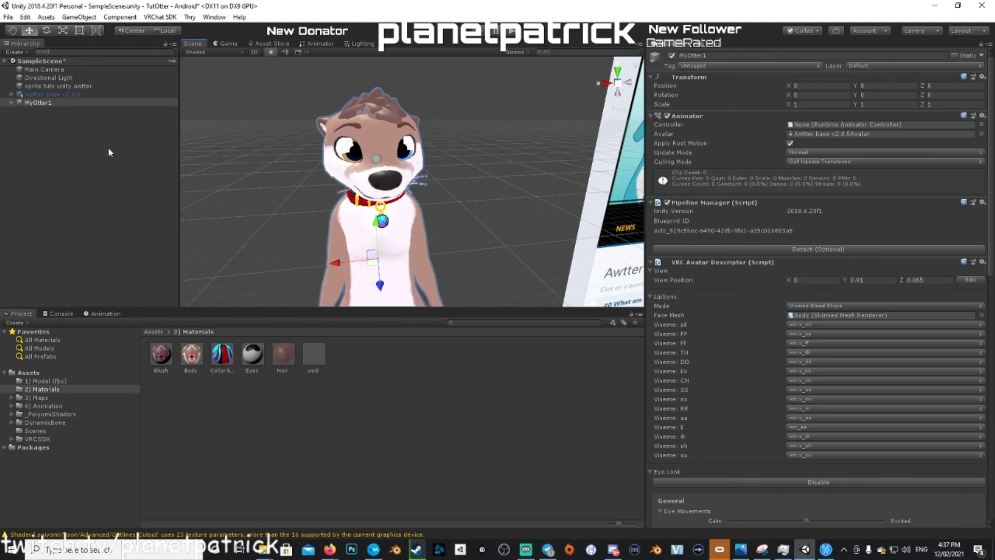